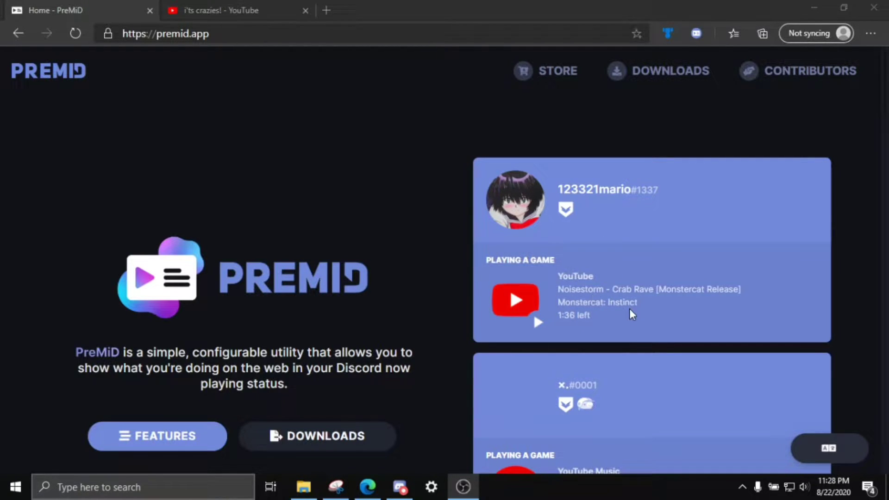
Browse the PreMiD home page and jump down to its features section.
scroll(632, 335, "down", 3)
scroll(665, 350, "up", 2)
scroll(665, 350, "up", 1)
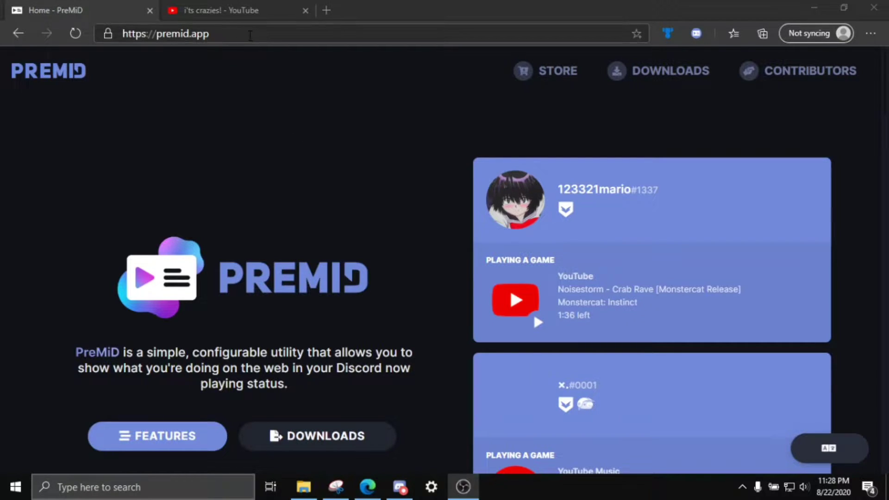
left_click_drag(218, 31, 148, 34)
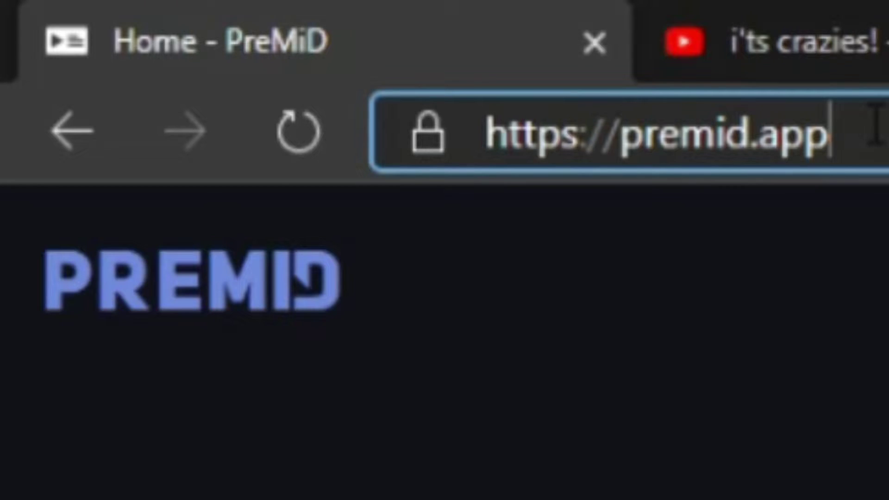
left_click(440, 318)
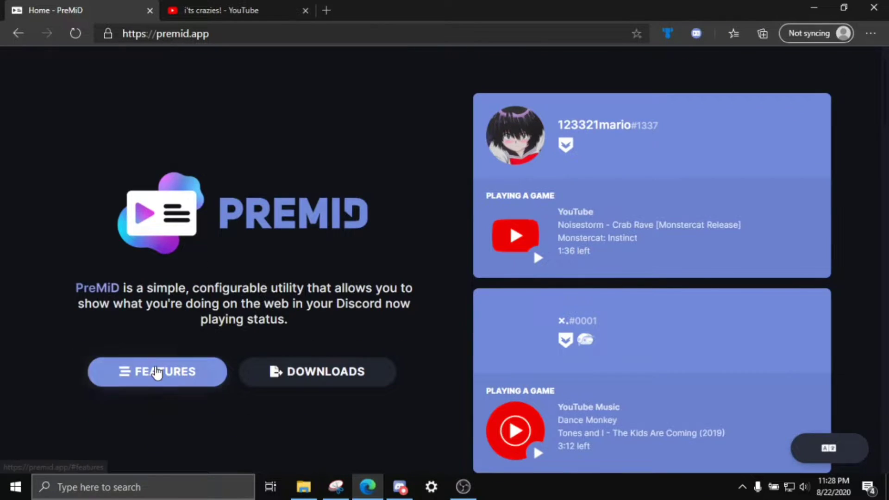
left_click(157, 371)
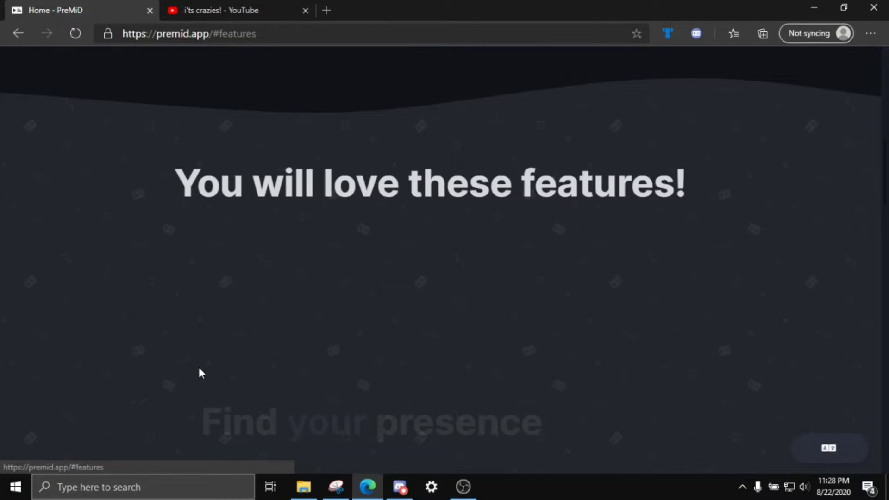
scroll(210, 370, "down", 3)
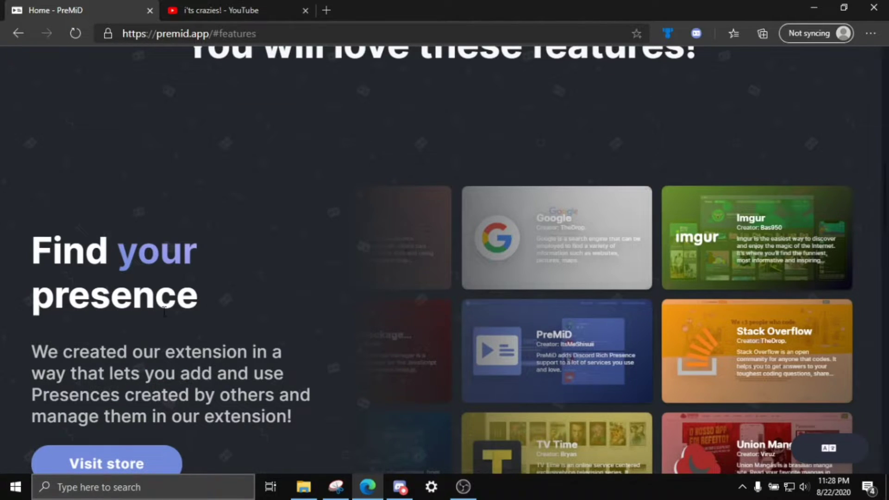
Read through the 'Find your presence' section and return to the top of the page.
left_click_drag(133, 284, 185, 356)
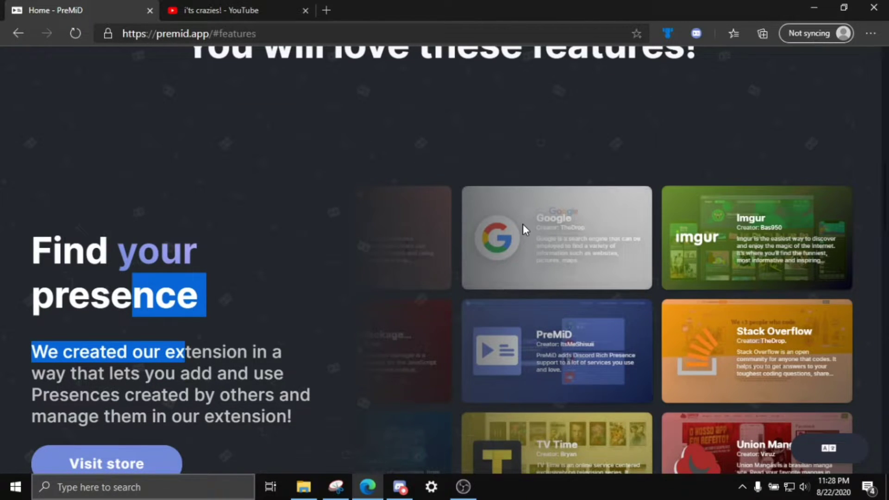
scroll(518, 263, "down", 3)
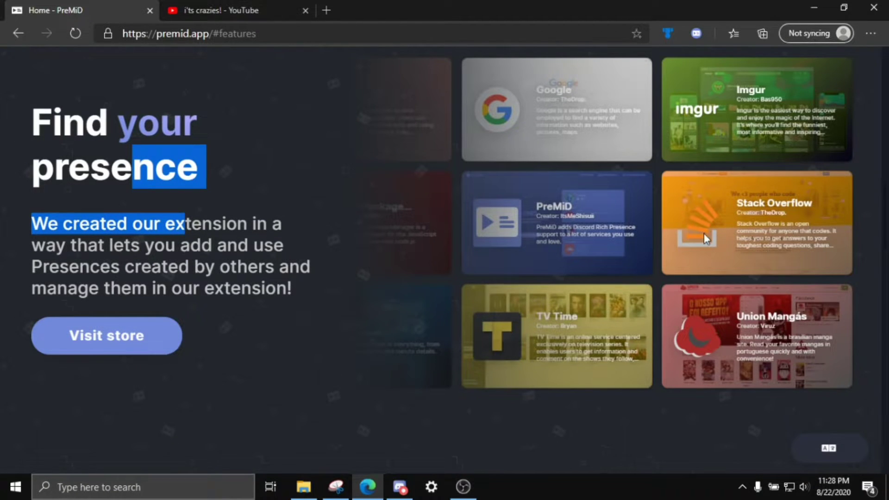
scroll(446, 361, "up", 1)
scroll(446, 362, "down", 5)
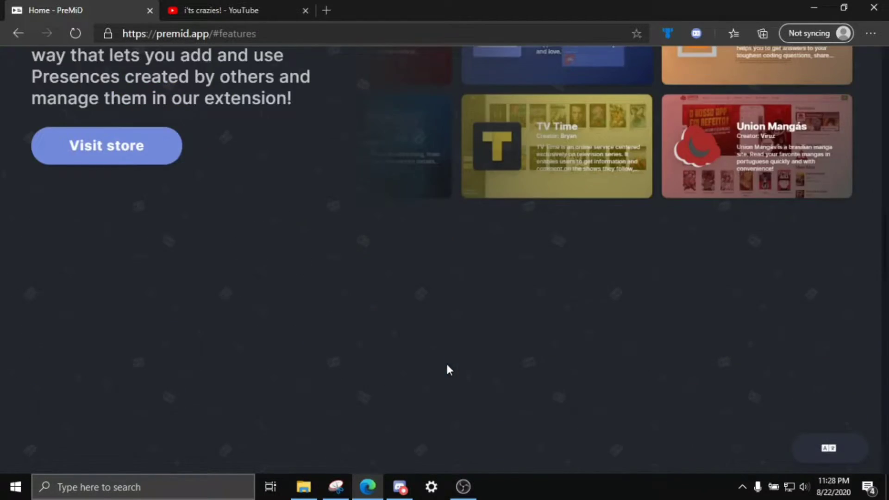
scroll(447, 369, "down", 10)
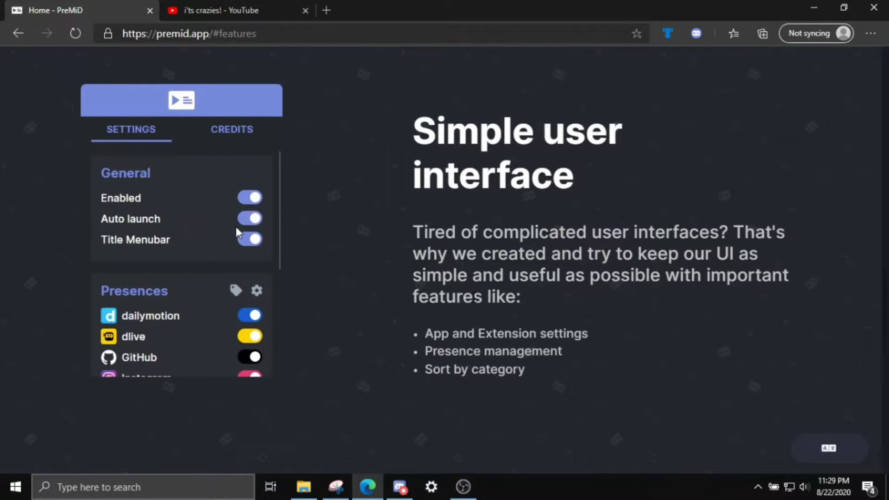
scroll(472, 301, "down", 12)
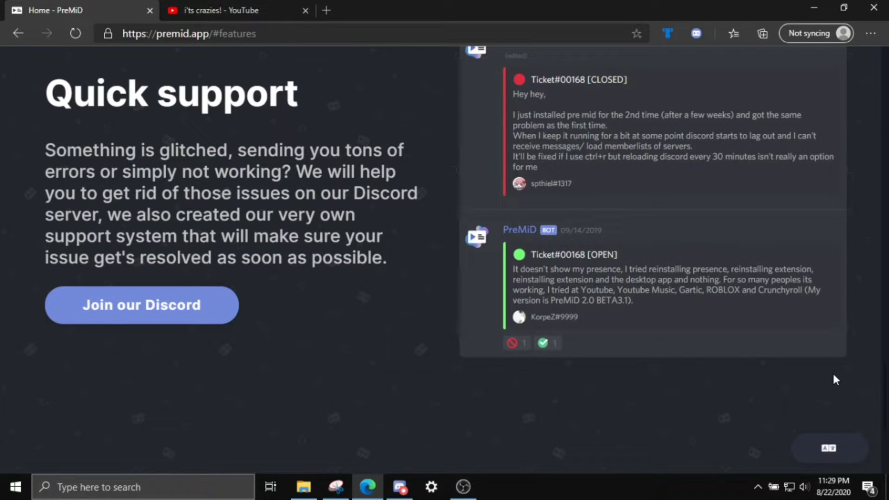
key("Home")
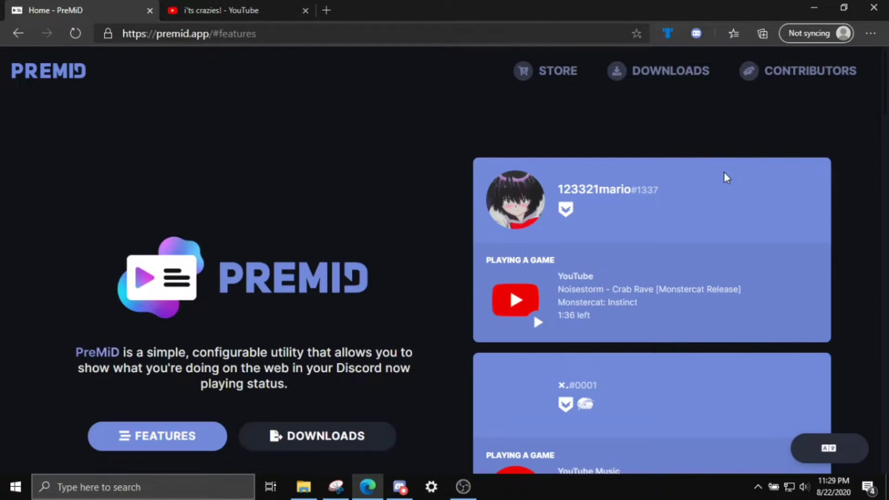
Open the downloads page with the Application and Extension buttons, then reveal the hidden tray icons.
left_click(664, 76)
scroll(343, 373, "down", 5)
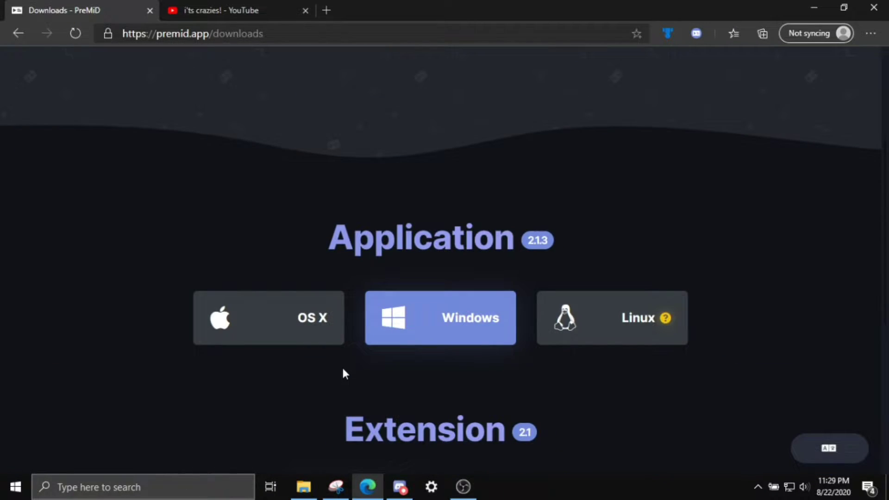
scroll(343, 374, "down", 3)
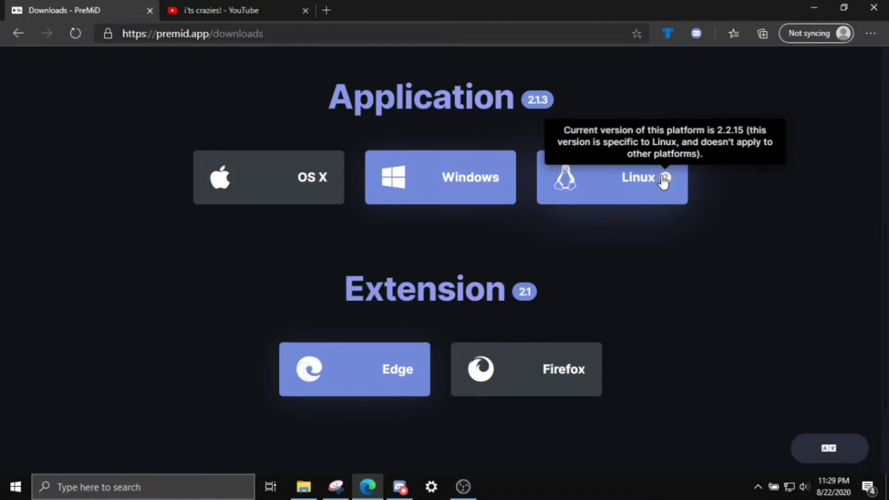
scroll(655, 264, "up", 5)
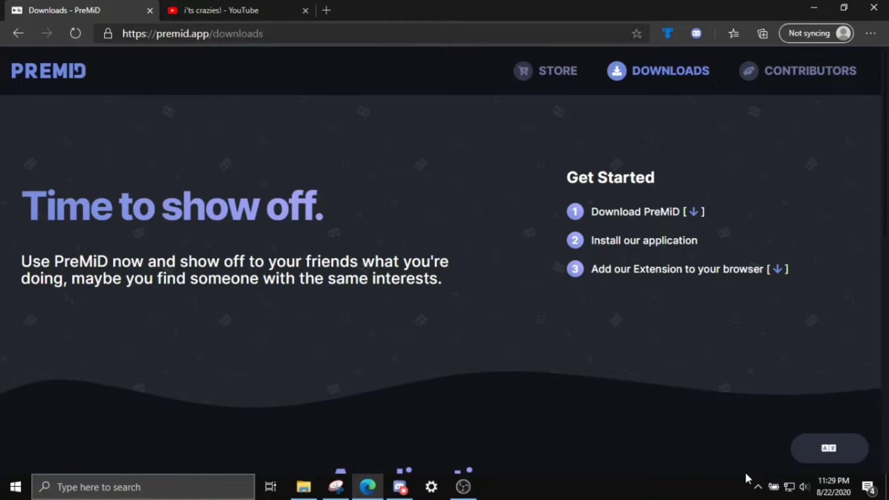
left_click(758, 487)
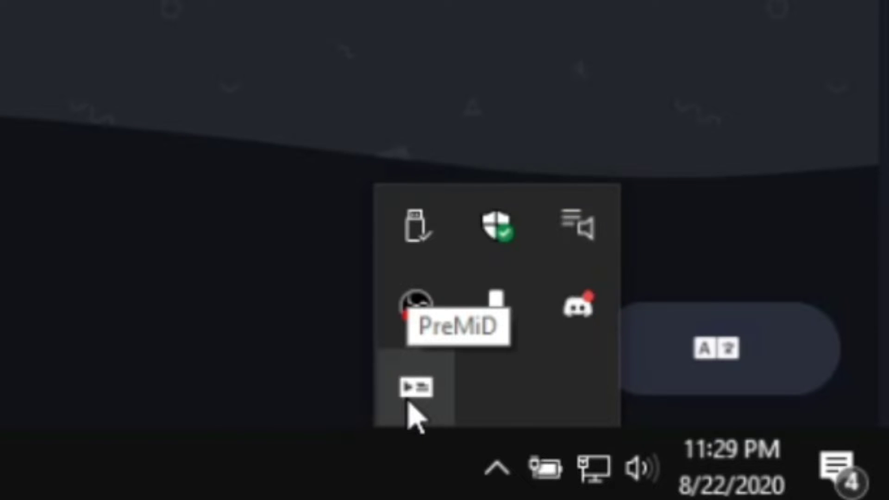
Check that PreMiD v2.1.3's tray menu shows 'Extension - Connected', then close the menu.
right_click(419, 404)
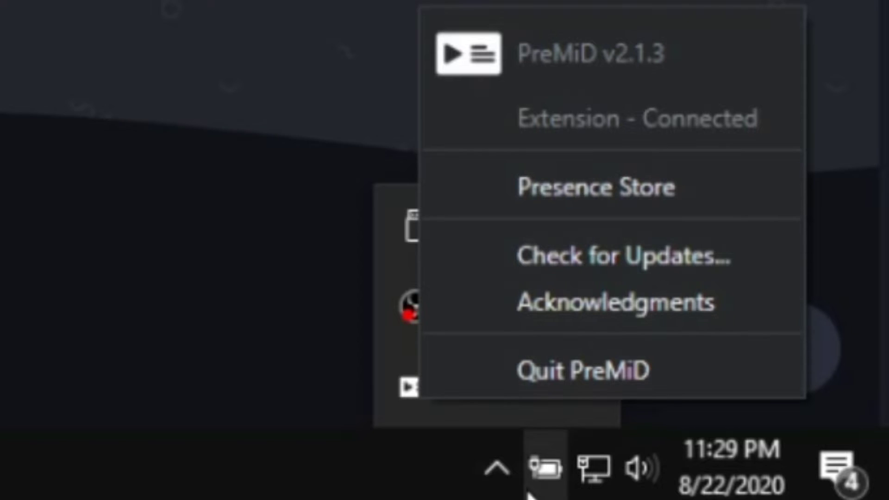
left_click(497, 469)
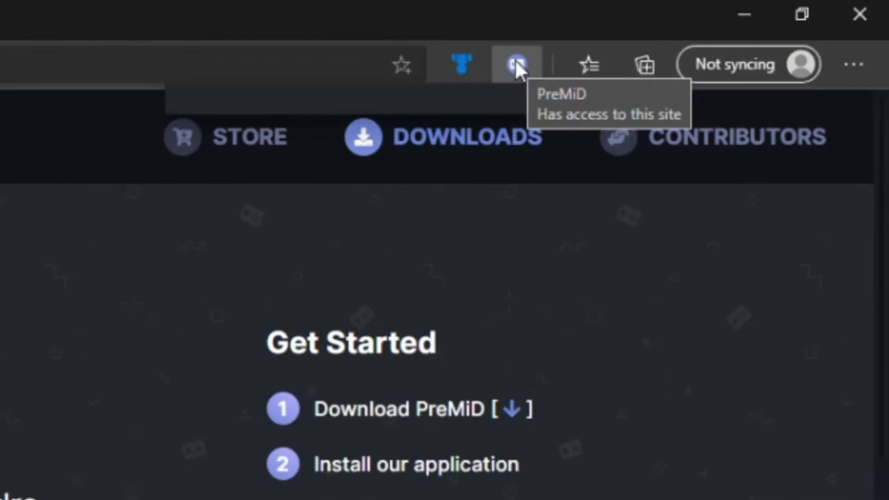
Open the PreMiD extension popup and scroll through the store's presence list.
left_click(697, 35)
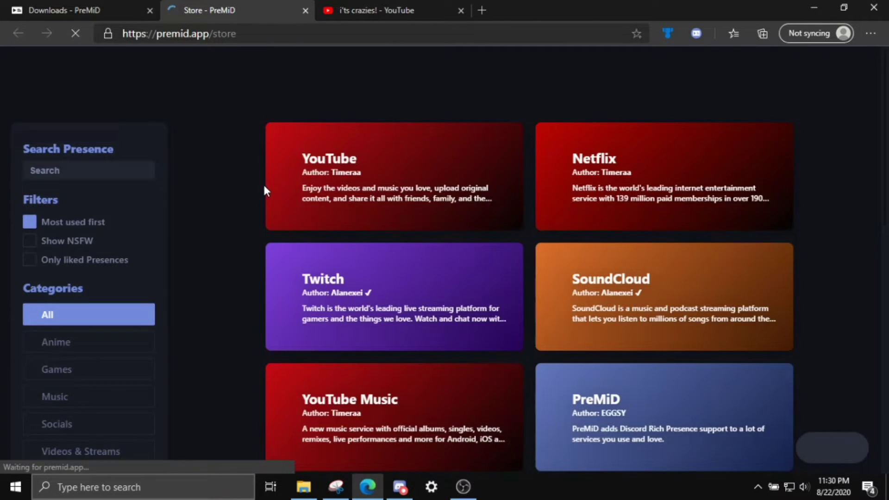
scroll(362, 182, "down", 1)
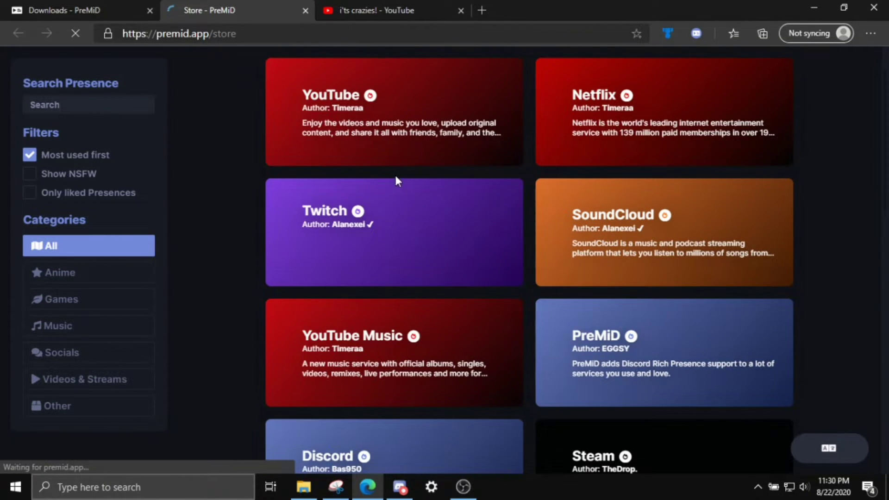
scroll(395, 178, "down", 3)
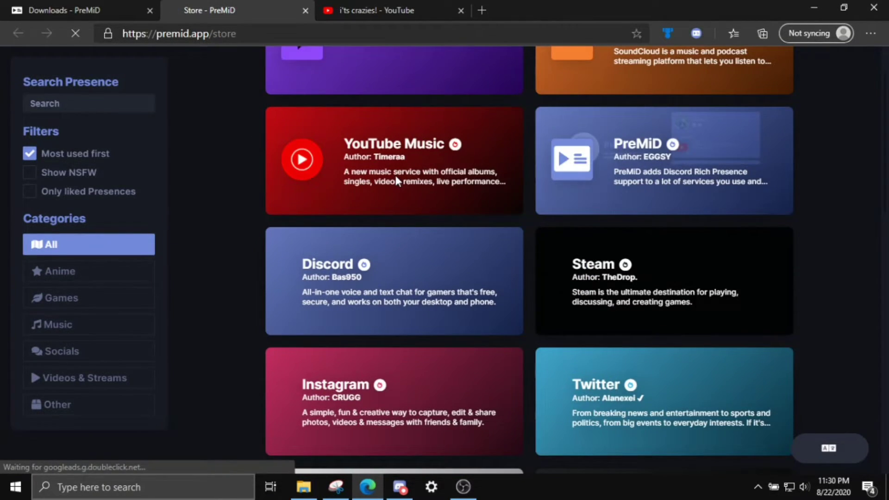
scroll(395, 175, "down", 5)
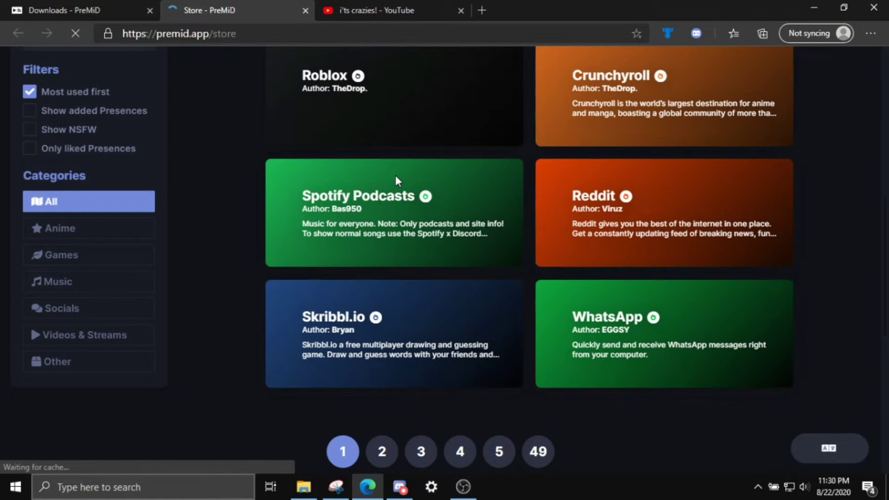
scroll(395, 185, "down", 1)
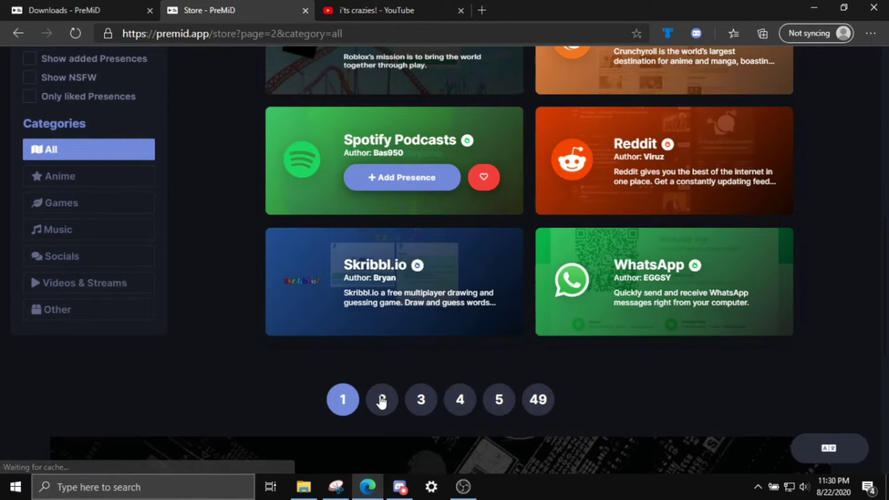
Go to page 2 of the PreMiD Store presences and browse its listings.
left_click(406, 393)
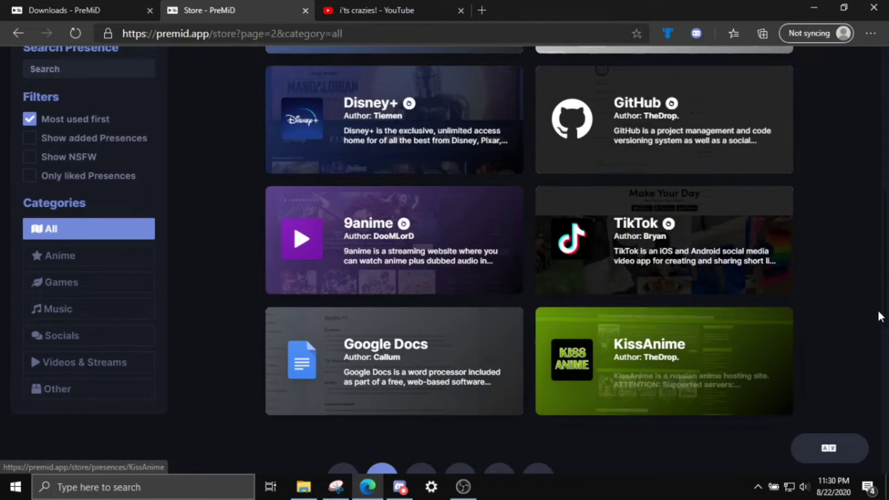
scroll(818, 327, "up", 1)
scroll(788, 259, "up", 1)
scroll(696, 240, "up", 2)
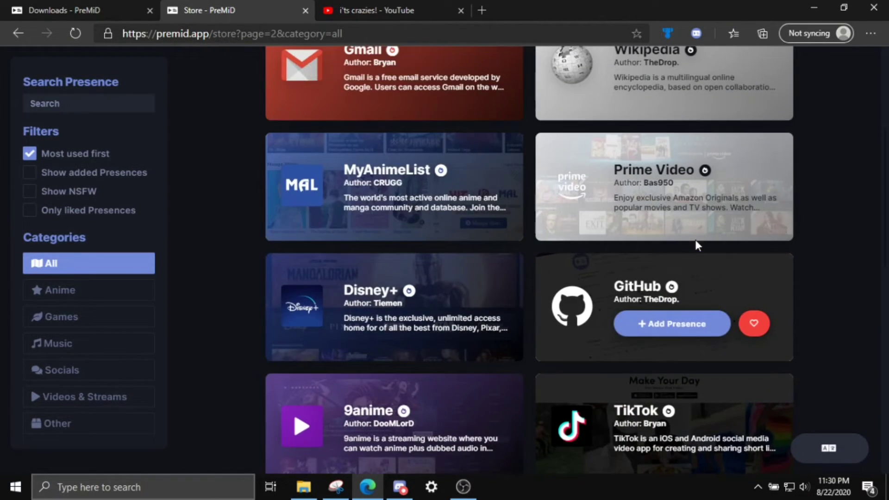
scroll(437, 313, "down", 5)
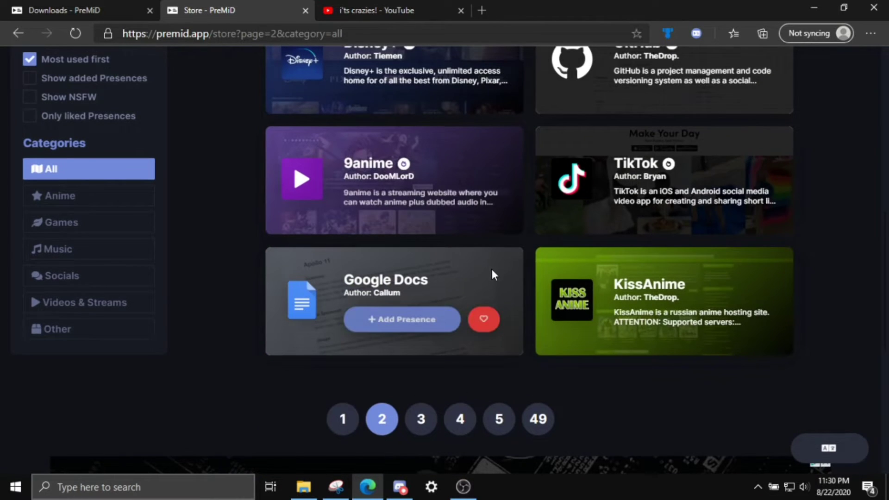
scroll(491, 266, "up", 7)
scroll(497, 265, "up", 2)
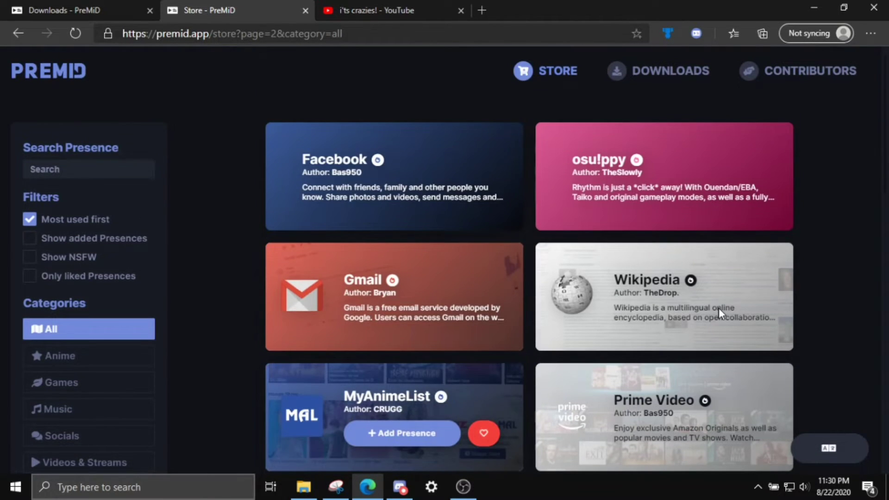
scroll(225, 178, "down", 3)
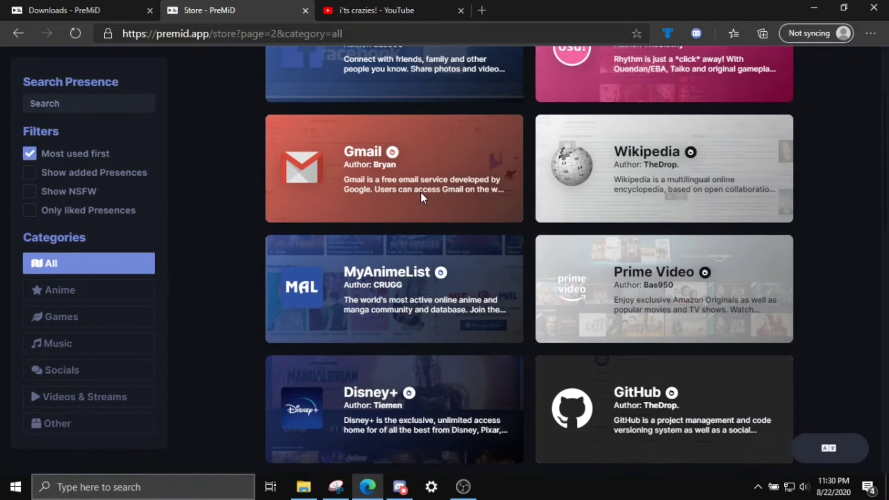
scroll(370, 250, "up", 1)
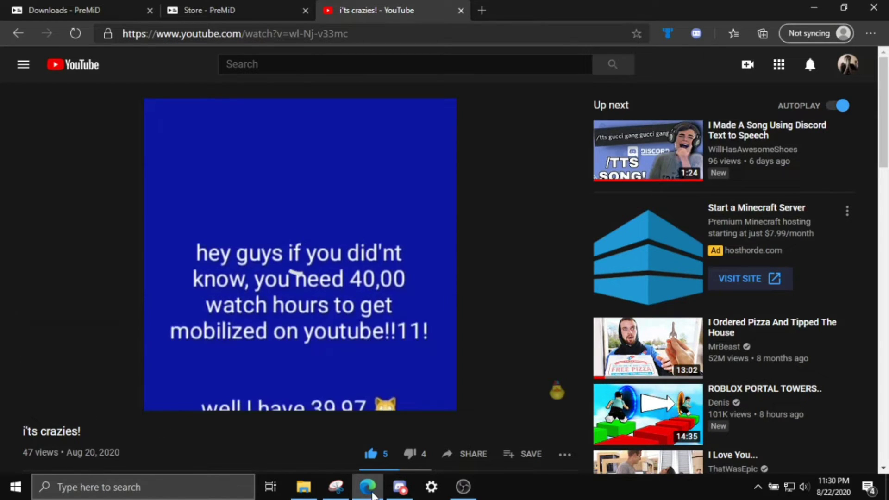
In Discord, open your own profile card to check it shows Playing YouTube.
left_click(406, 489)
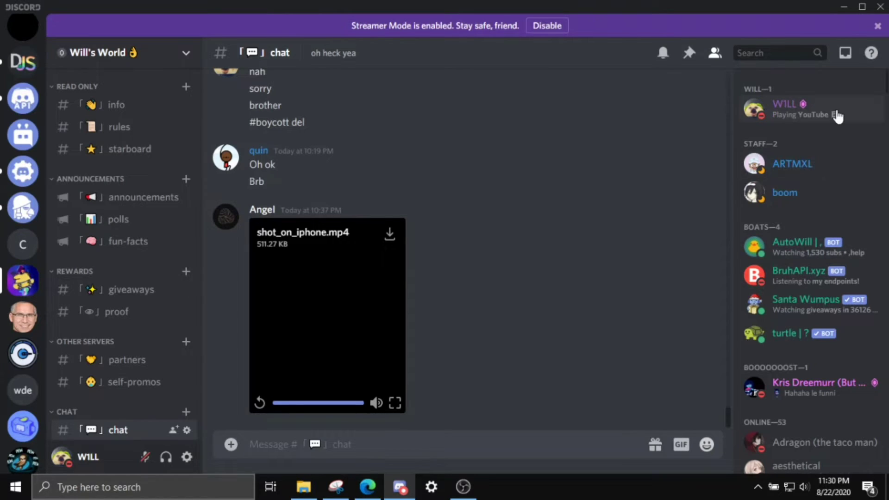
left_click(783, 111)
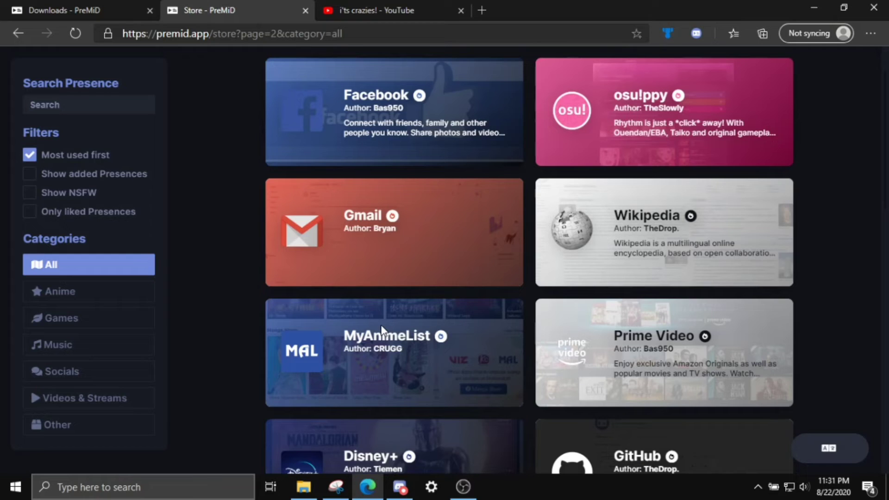
Search the store for 'twitt' and add the TwitLonger presence.
scroll(437, 340, "down", 4)
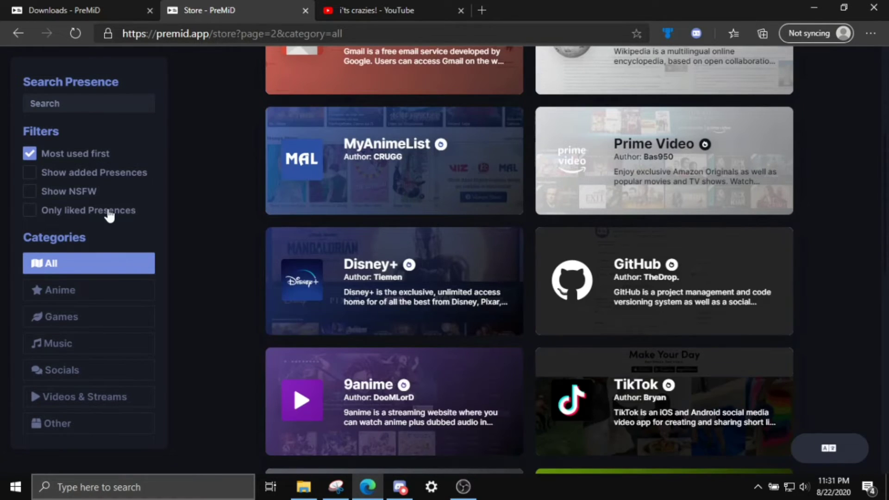
left_click(60, 104)
type("t")
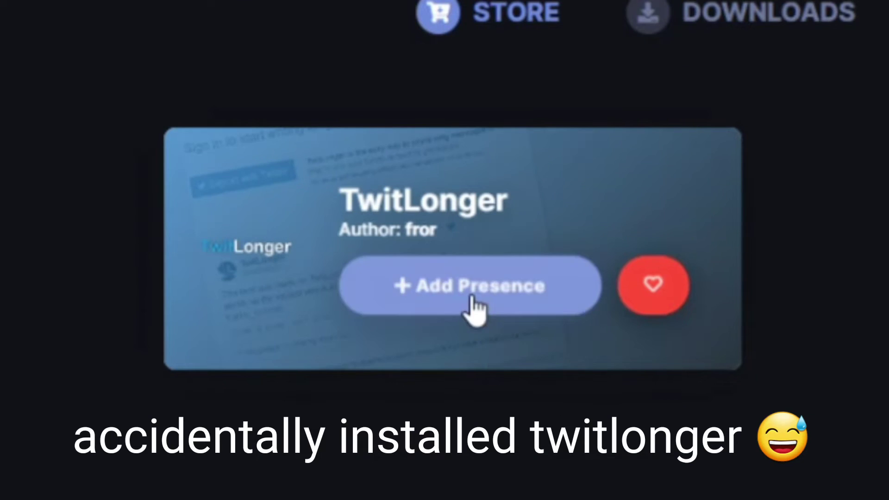
left_click(476, 306)
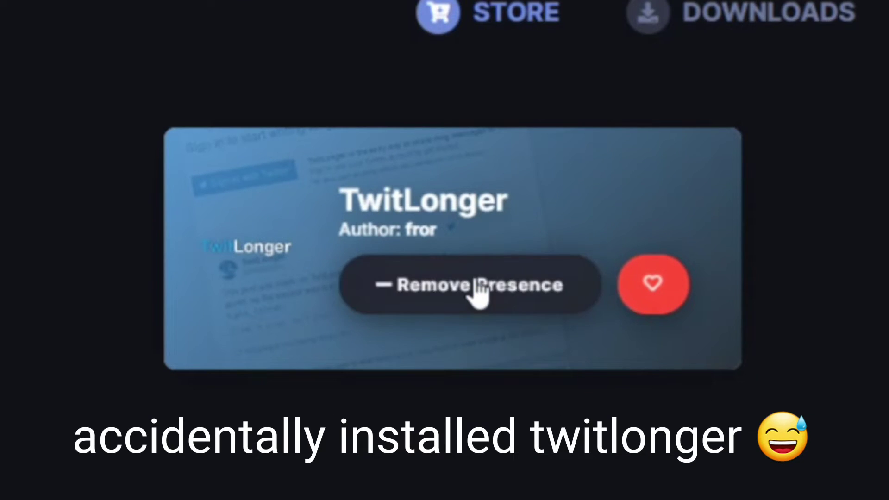
Load your Twitter profile from the address bar's 'twitter' suggestion.
left_click(341, 40)
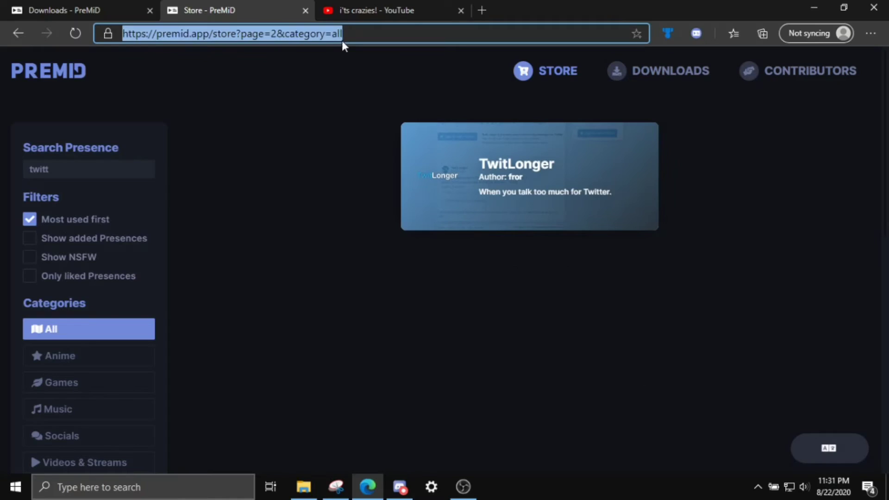
type("twitter")
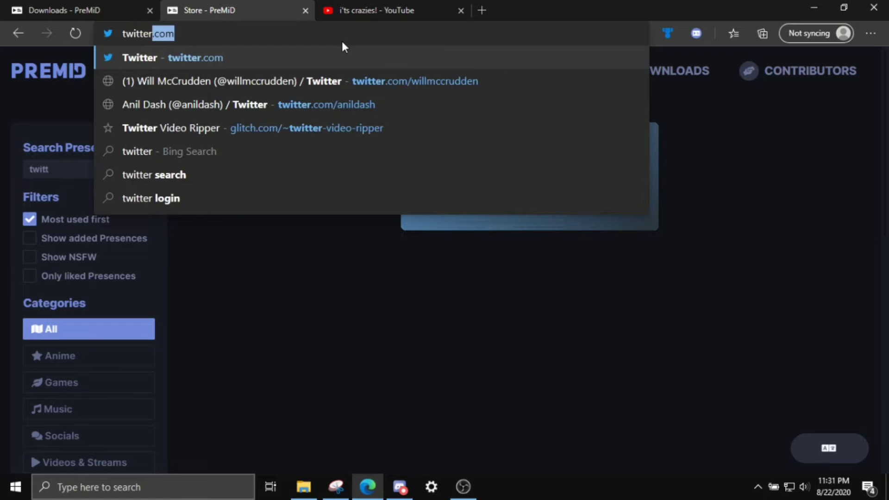
key("Down")
key("Down")
key("Return")
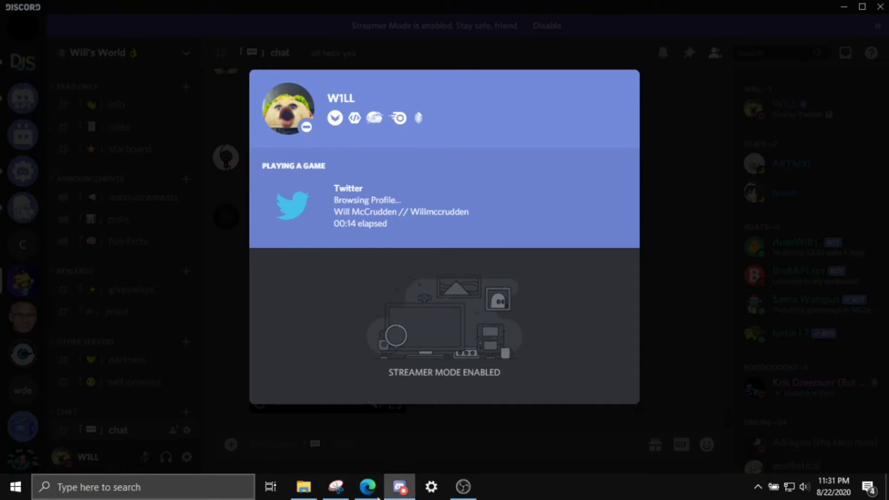
Return from Discord to the browser showing the Twitter profile.
left_click(377, 496)
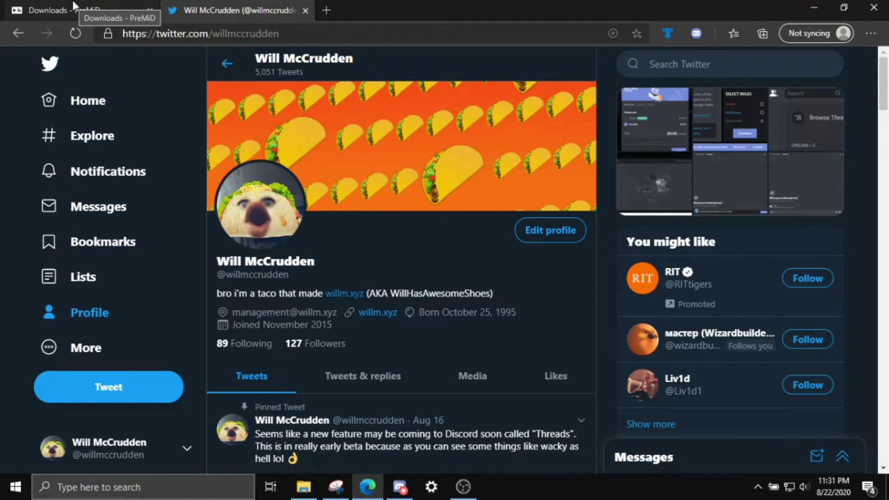
Close the leftover 'Downloads - PreMiD' tab.
scroll(398, 378, "down", 9)
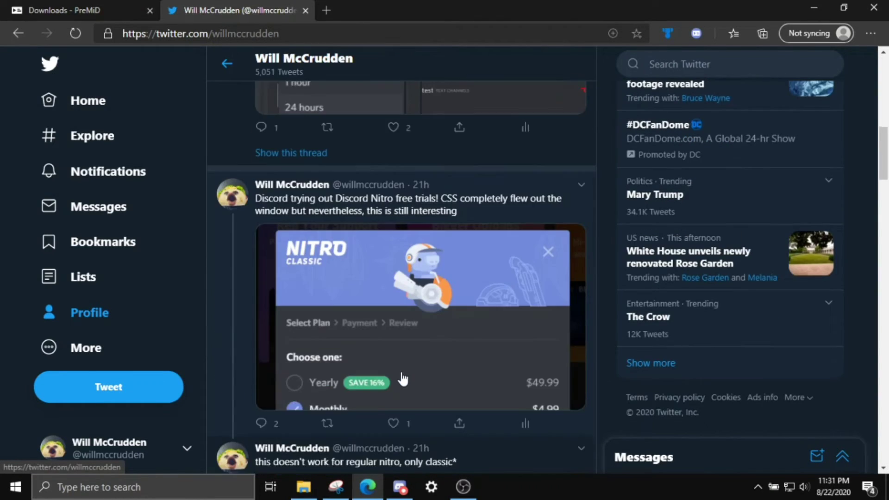
left_click(70, 10)
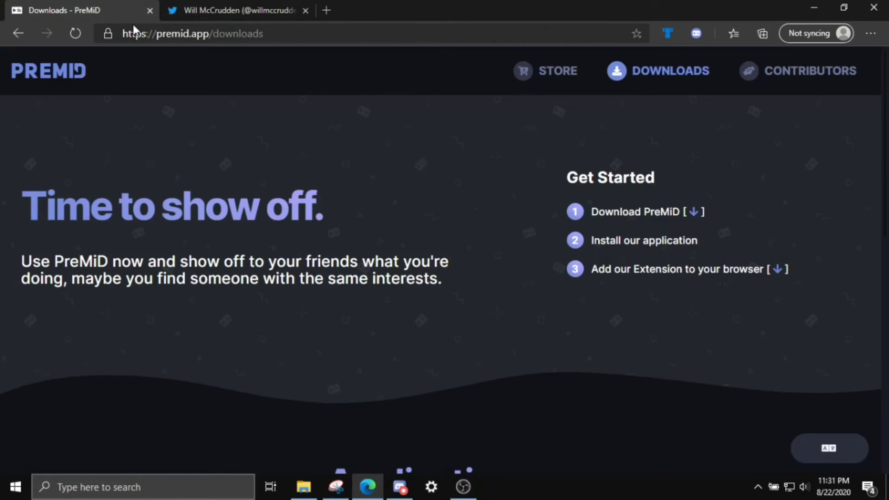
left_click(154, 11)
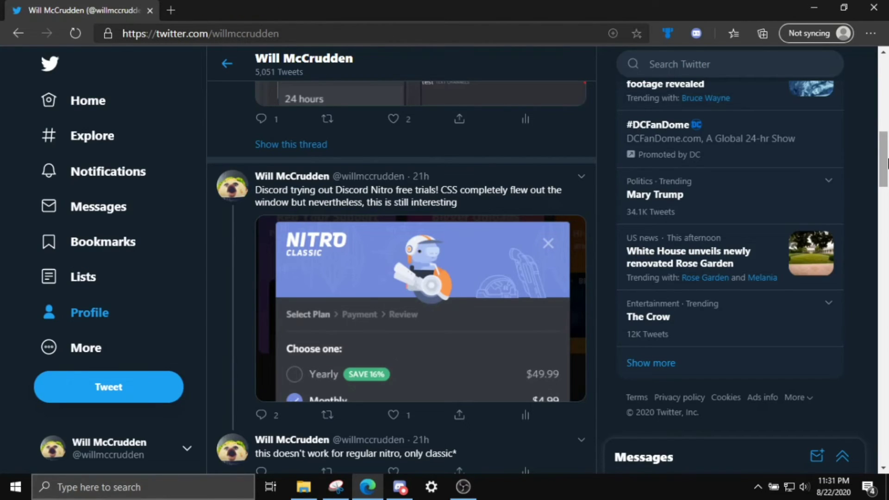
Scroll the profile timeline and open the Select Roles tweet's image full size.
left_click_drag(887, 162, 885, 86)
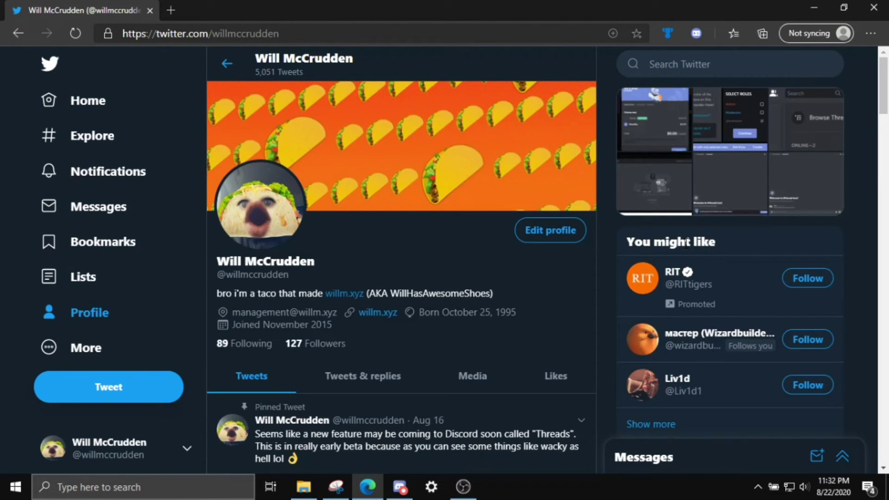
scroll(469, 250, "down", 1)
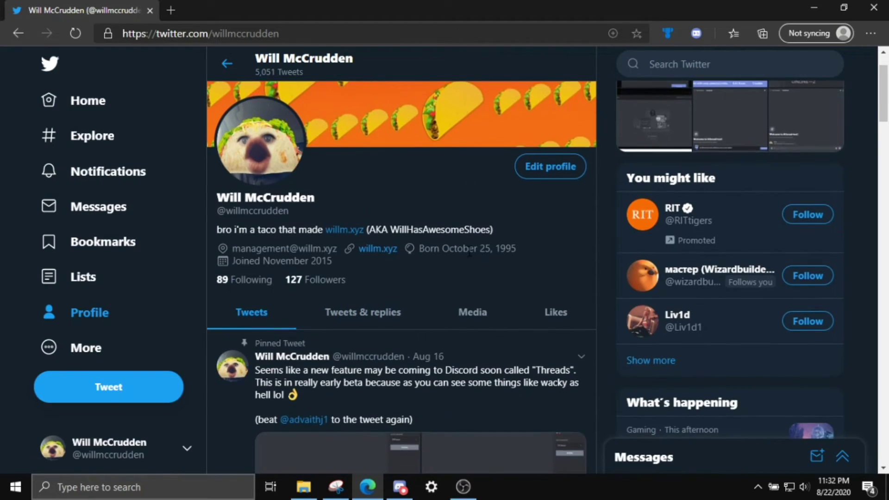
scroll(468, 251, "down", 1)
scroll(468, 253, "up", 2)
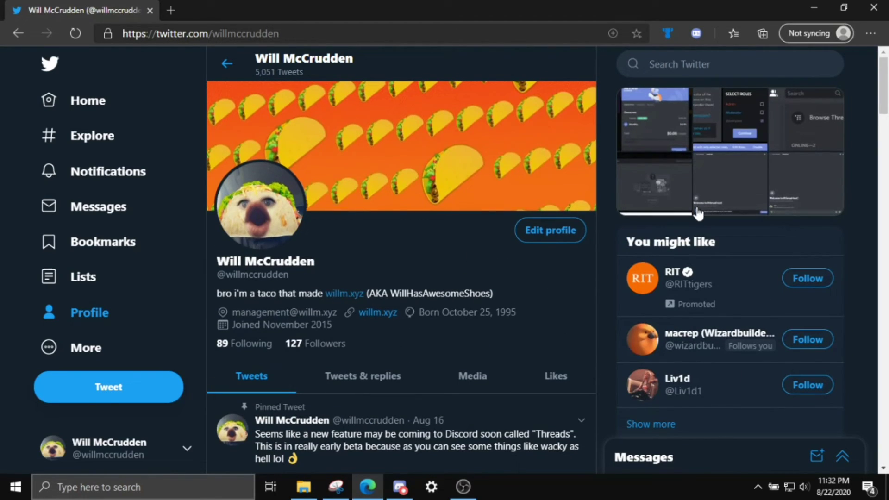
left_click_drag(885, 93, 886, 142)
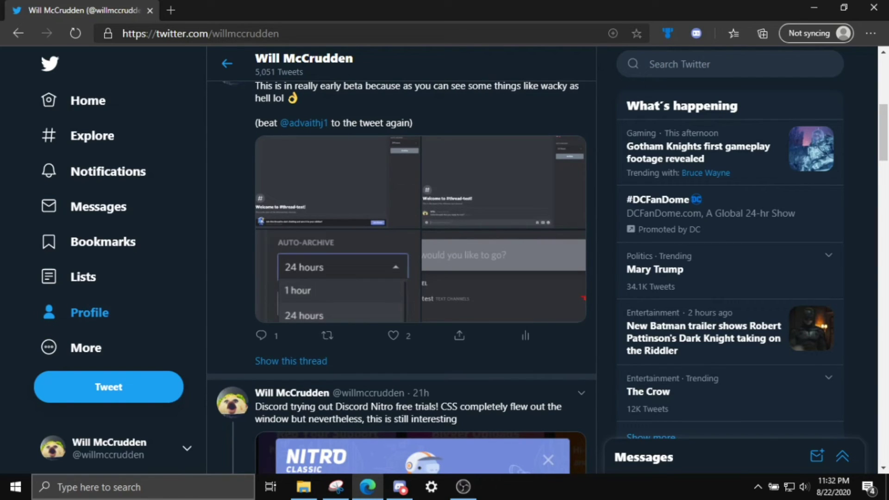
scroll(507, 373, "down", 5)
scroll(507, 373, "up", 1)
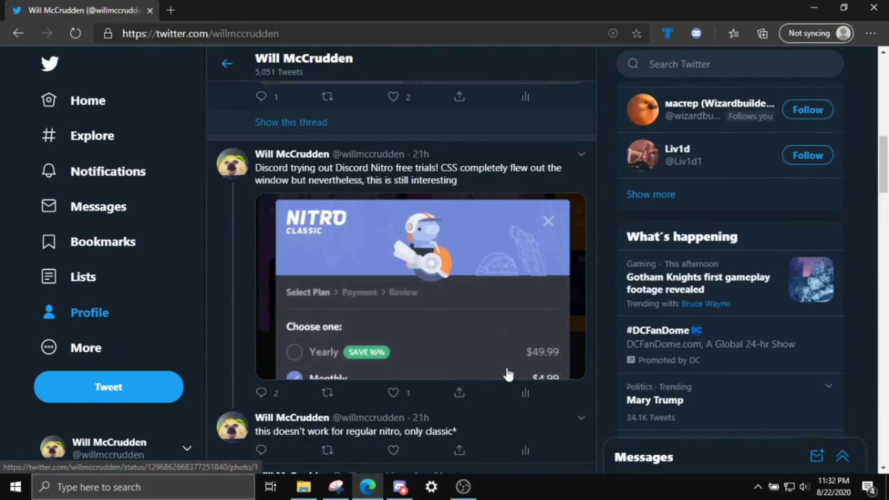
scroll(508, 374, "down", 4)
scroll(508, 374, "down", 4)
scroll(508, 371, "up", 1)
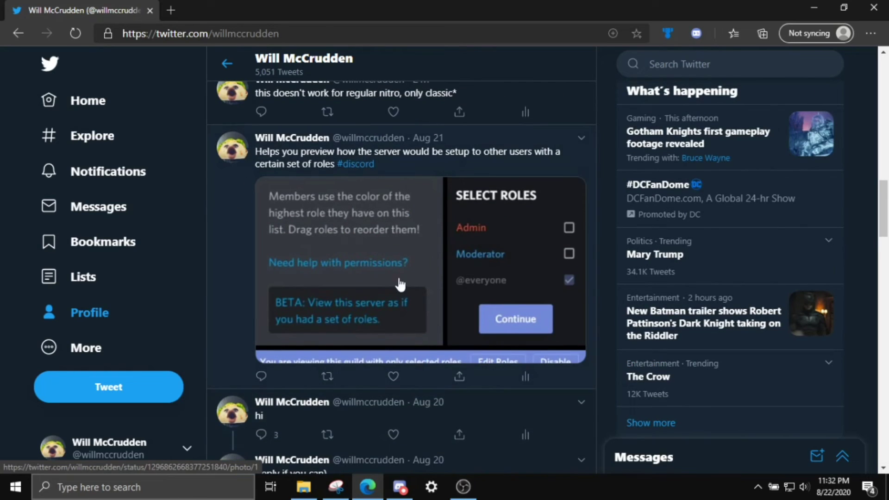
left_click(407, 266)
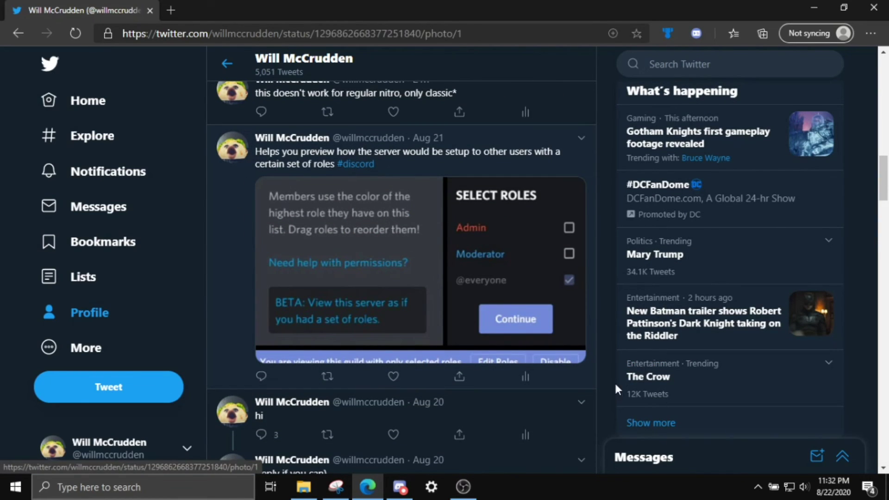